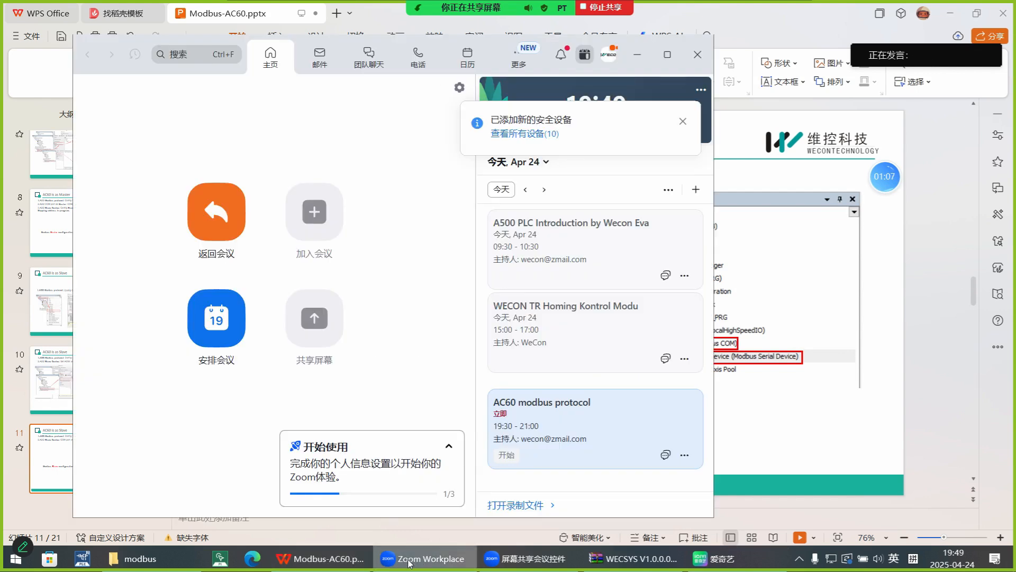
click(426, 560)
Open the RTU-Slave video from the modbus folder on the ESD-USB (E:) drive and maximize its player window.
click(588, 557)
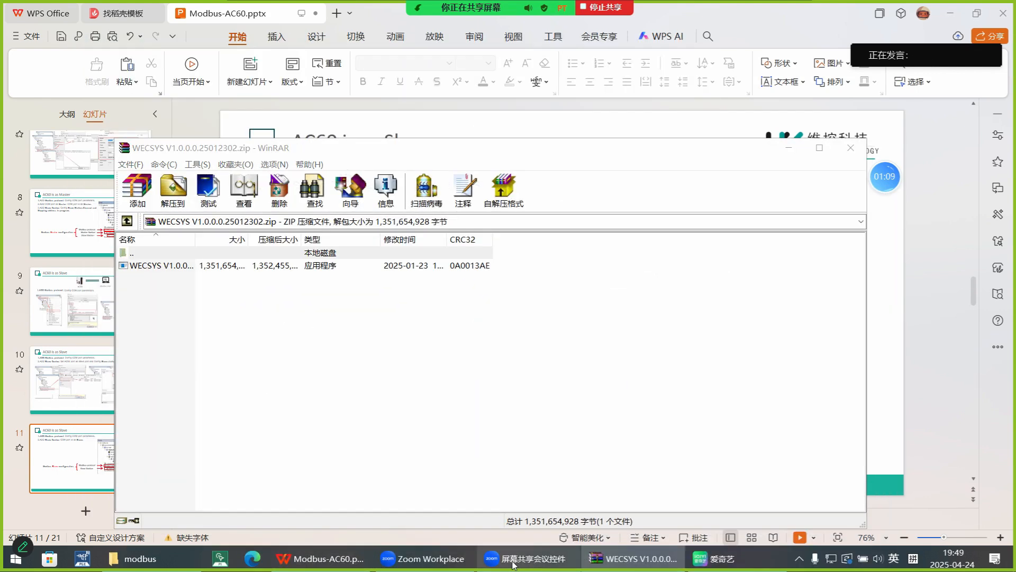
click(138, 558)
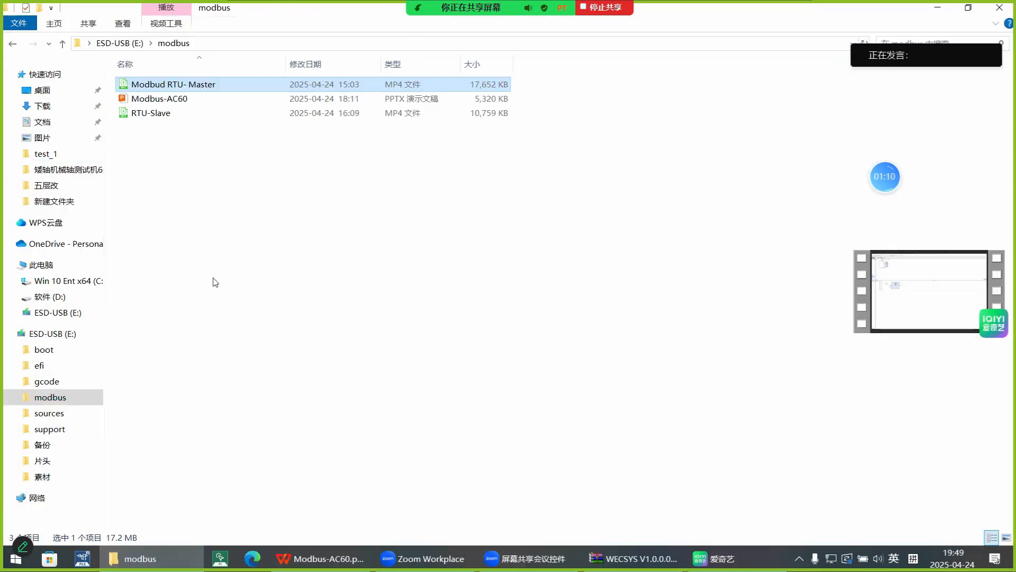
click(167, 114)
key(Return)
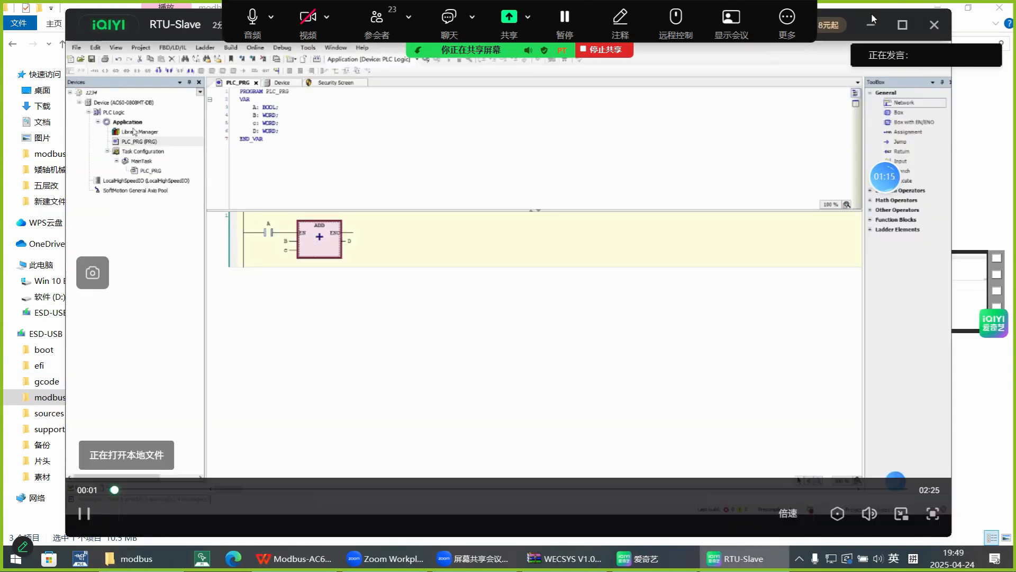
click(903, 9)
Play the video through adding the Modbus COM device, pausing at the device's context menu and at the Add Device dialog.
click(554, 332)
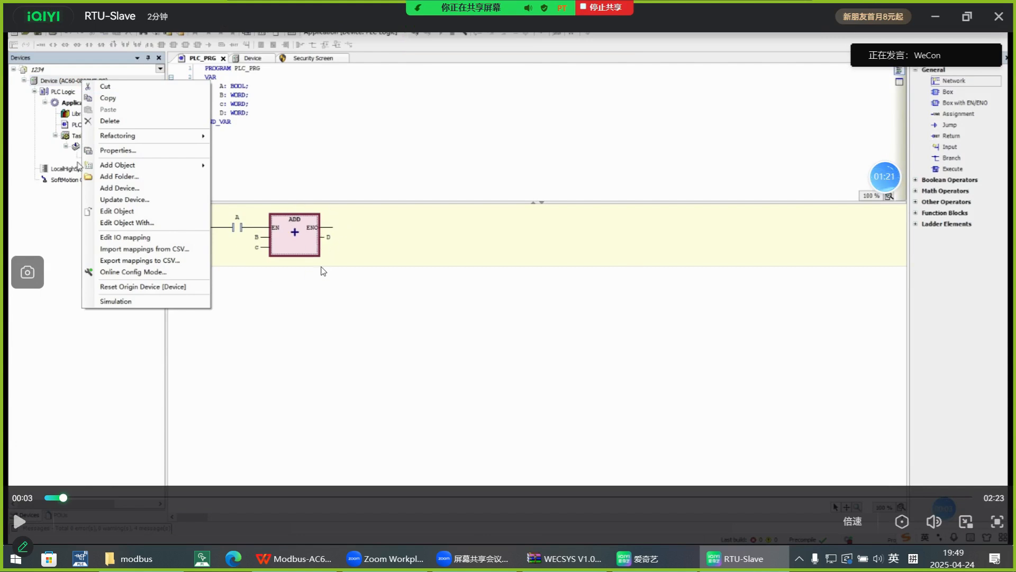
click(333, 192)
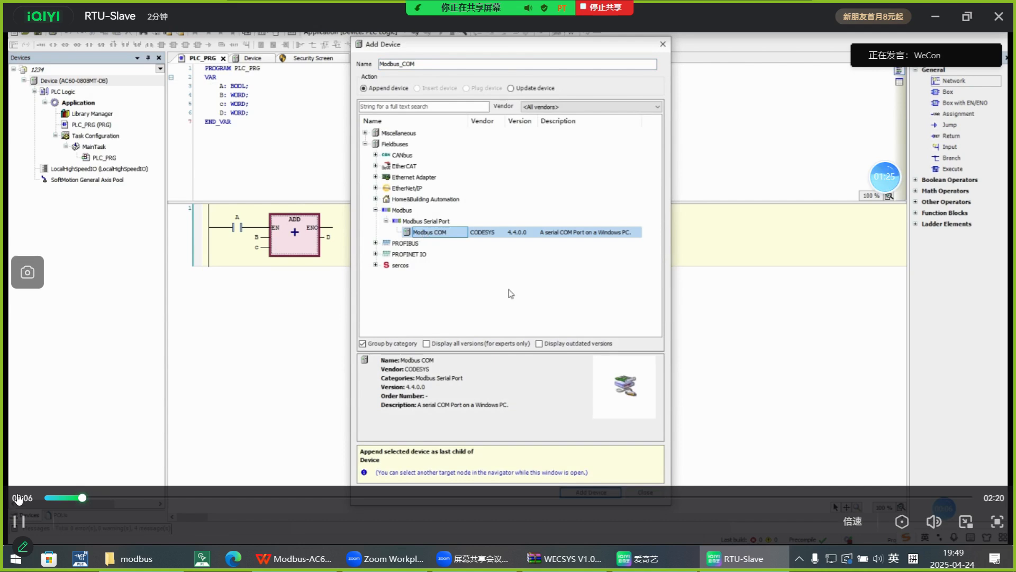
click(19, 522)
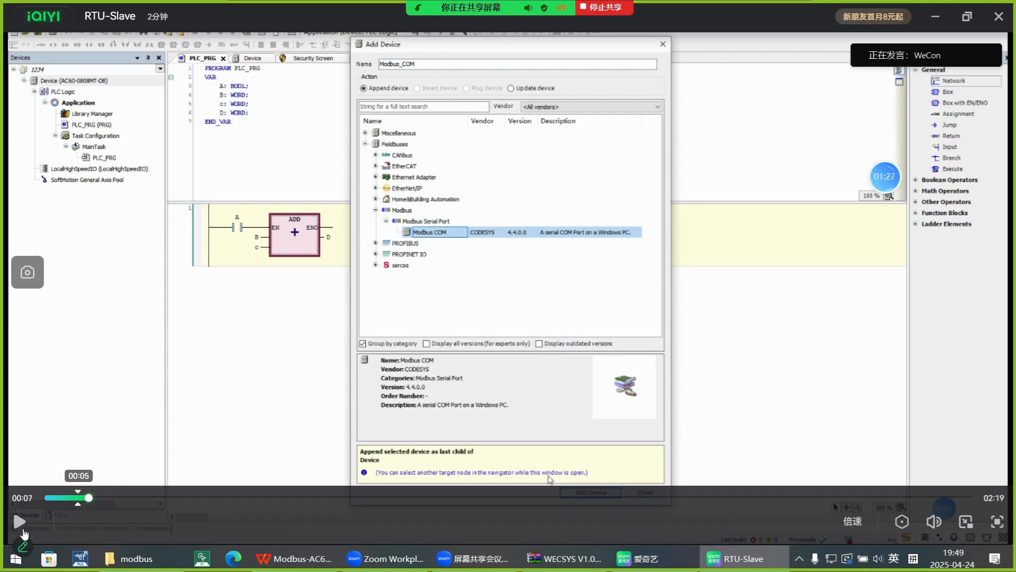
click(19, 522)
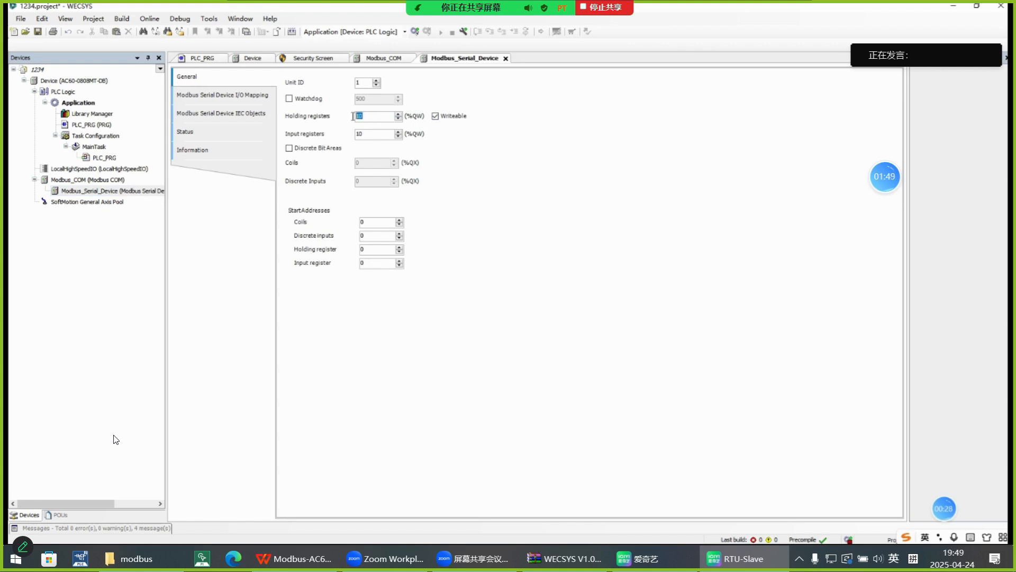
Play the video through the Modbus serial device setup, pausing at its register settings and at the holding registers' I/O mapping.
mouse_move(196, 390)
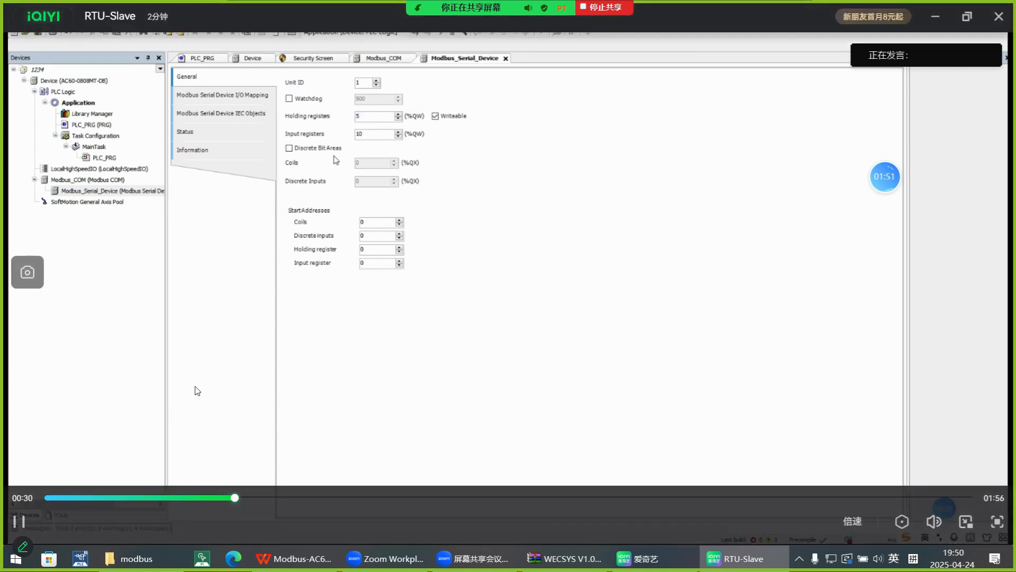
click(196, 388)
click(18, 521)
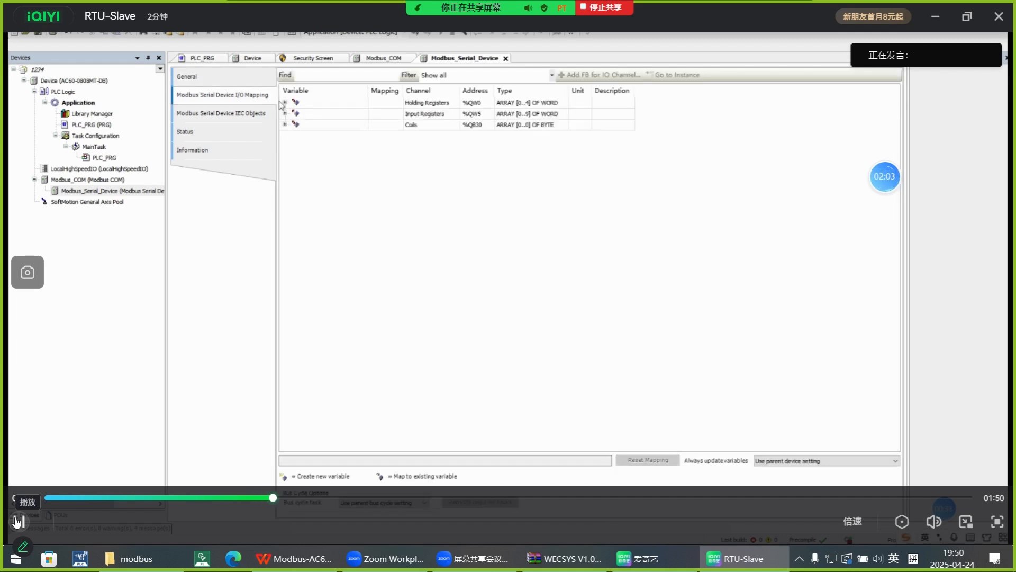
click(17, 521)
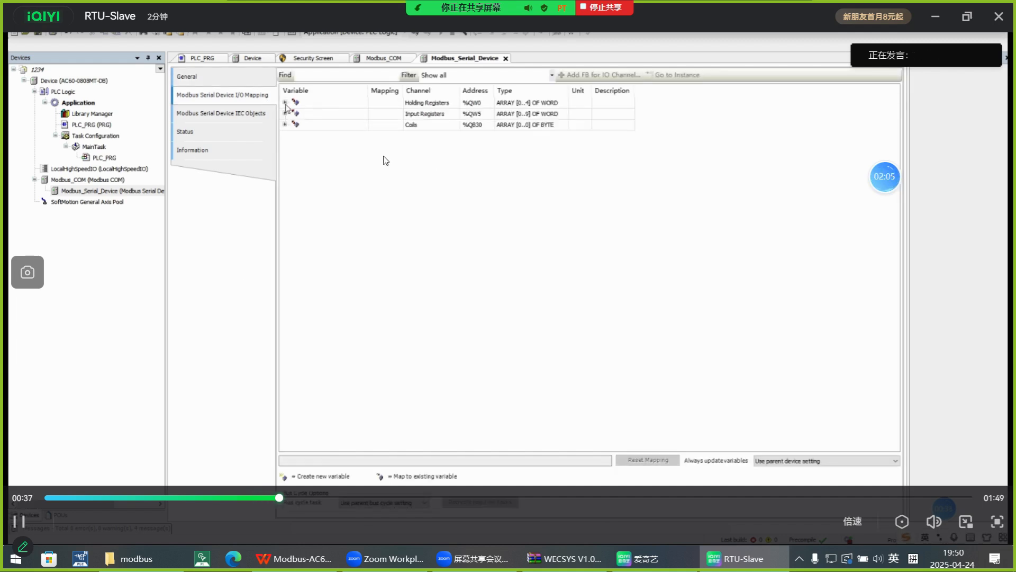
click(18, 521)
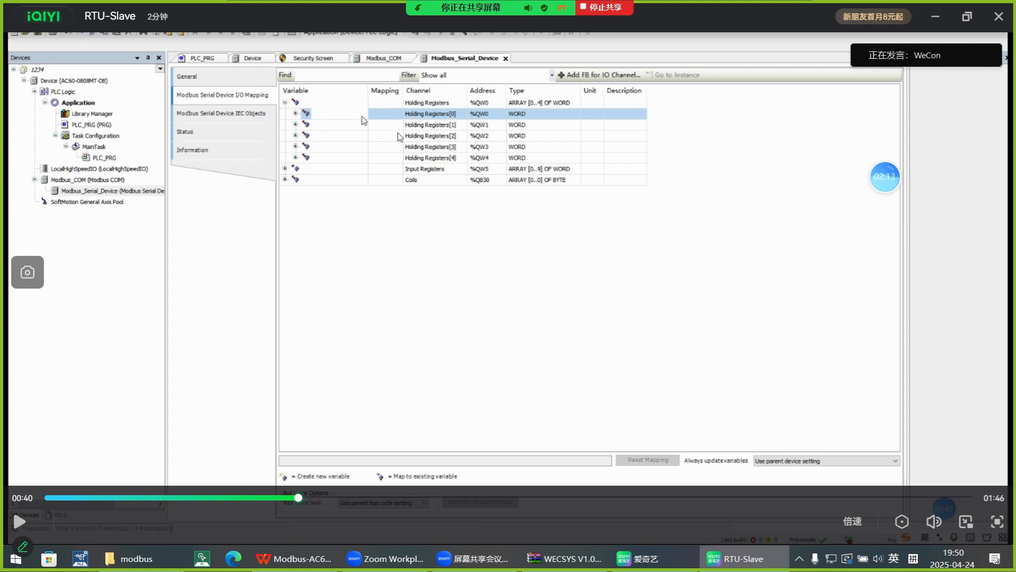
click(19, 521)
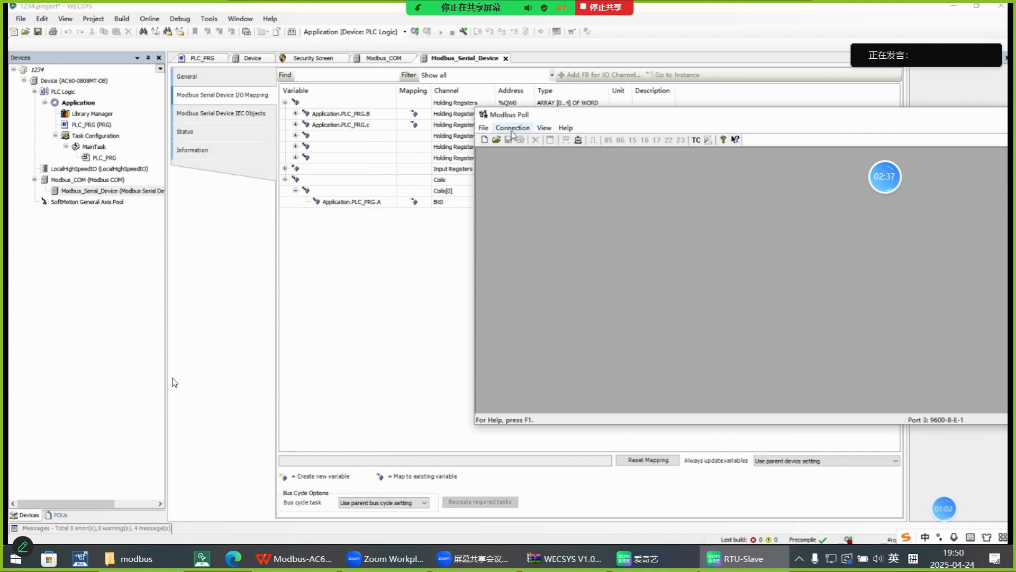
Create a new poll window in Modbus Poll, move it up, and define it with function 01 Read Coils and quantity 1.
click(483, 140)
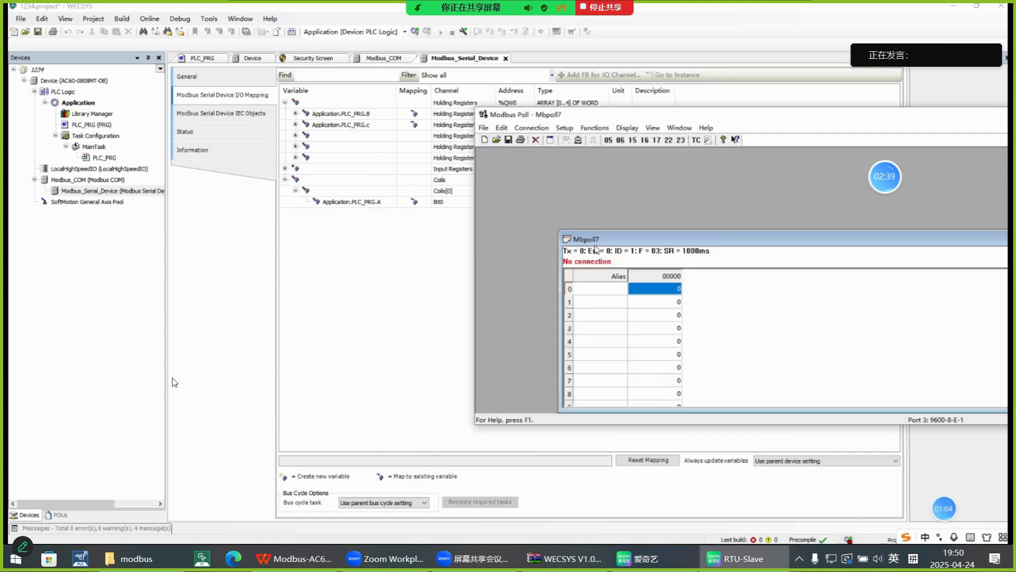
drag(595, 245, 530, 176)
right_click(531, 260)
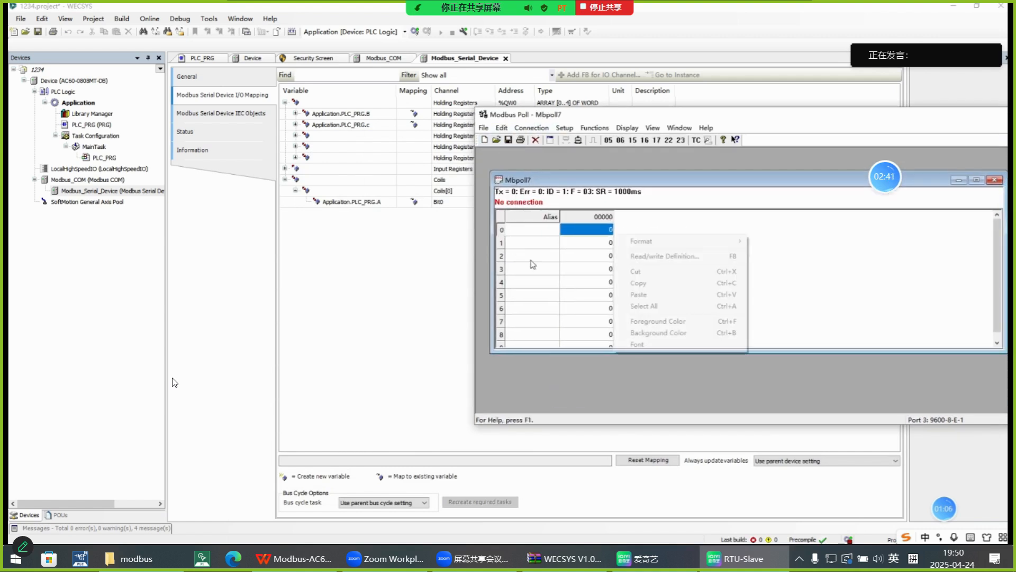
click(643, 256)
click(743, 213)
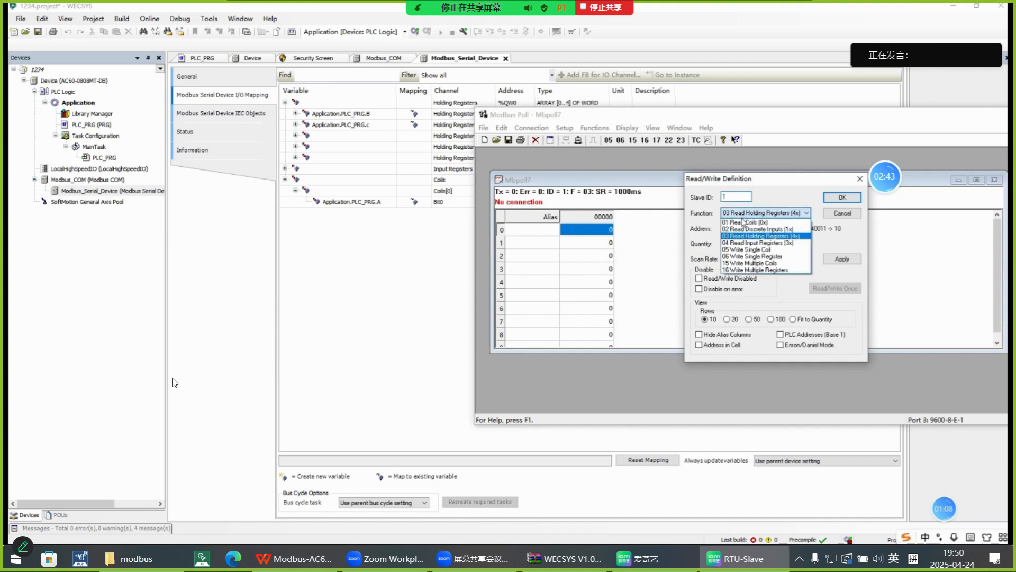
click(743, 222)
double_click(722, 243)
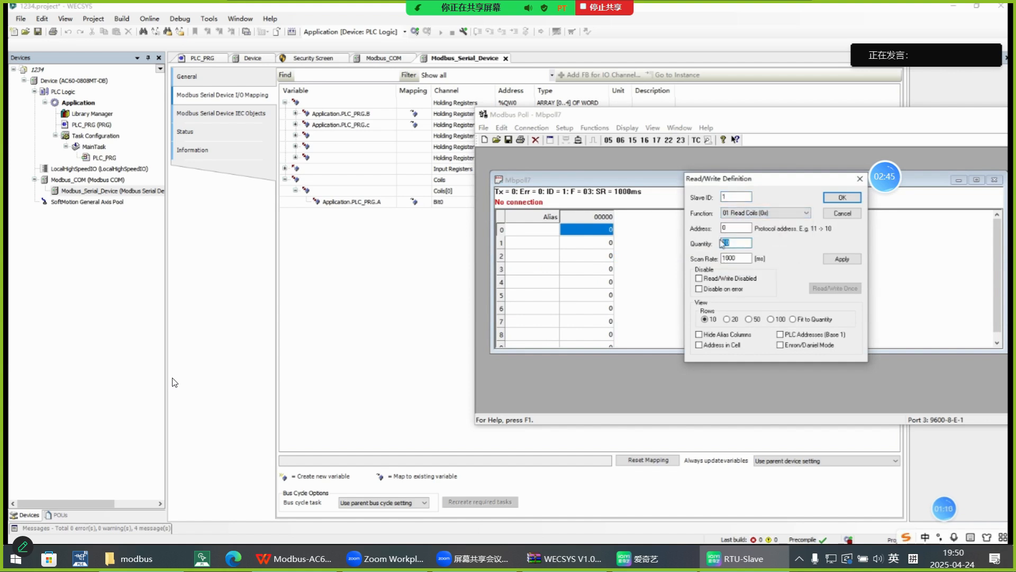
Rewind the video to about 01:14, where the coil poll window has been defined, and resume playback after pausing.
mouse_move(180, 379)
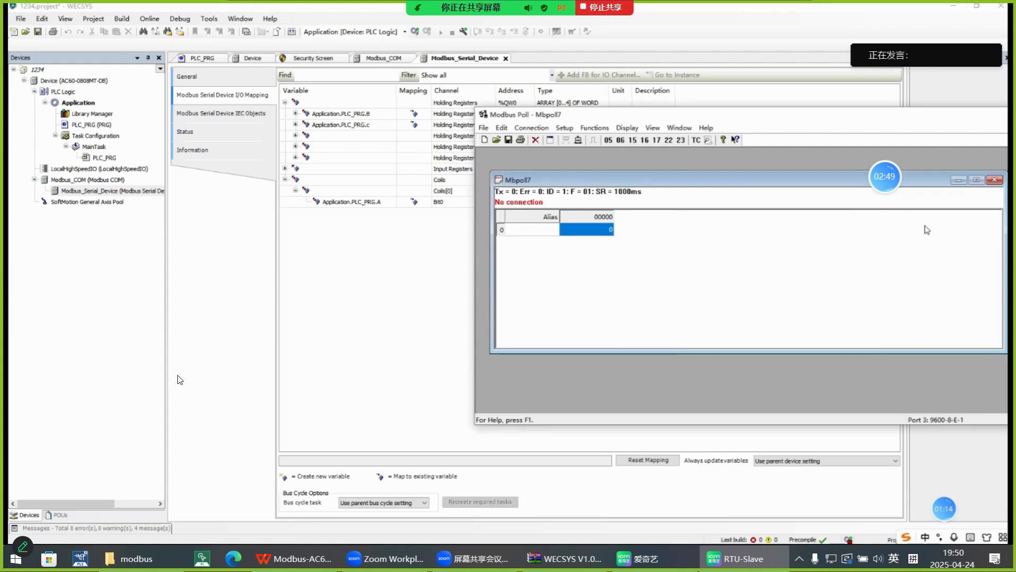
mouse_move(527, 497)
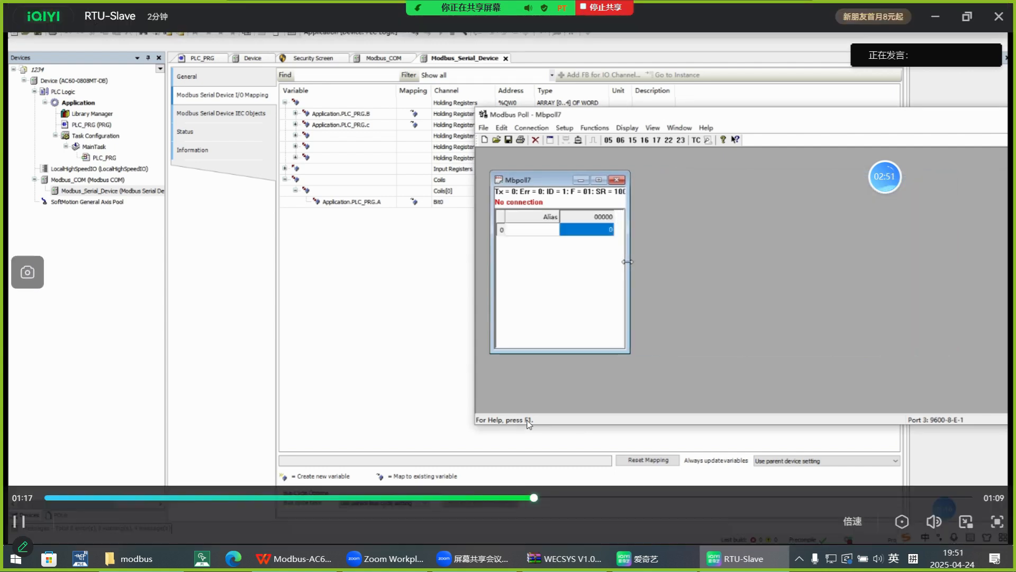
drag(527, 497, 518, 500)
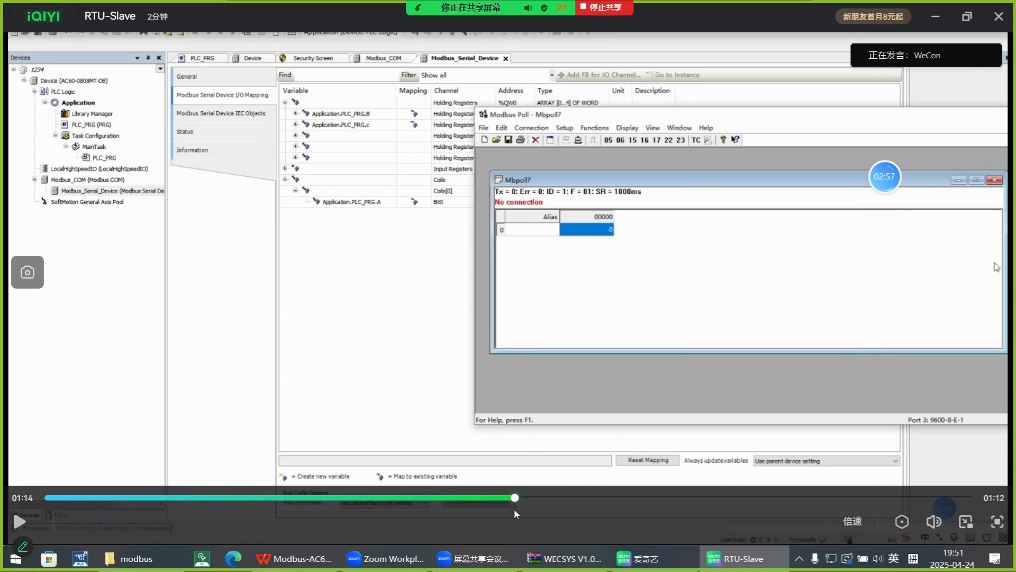
click(508, 498)
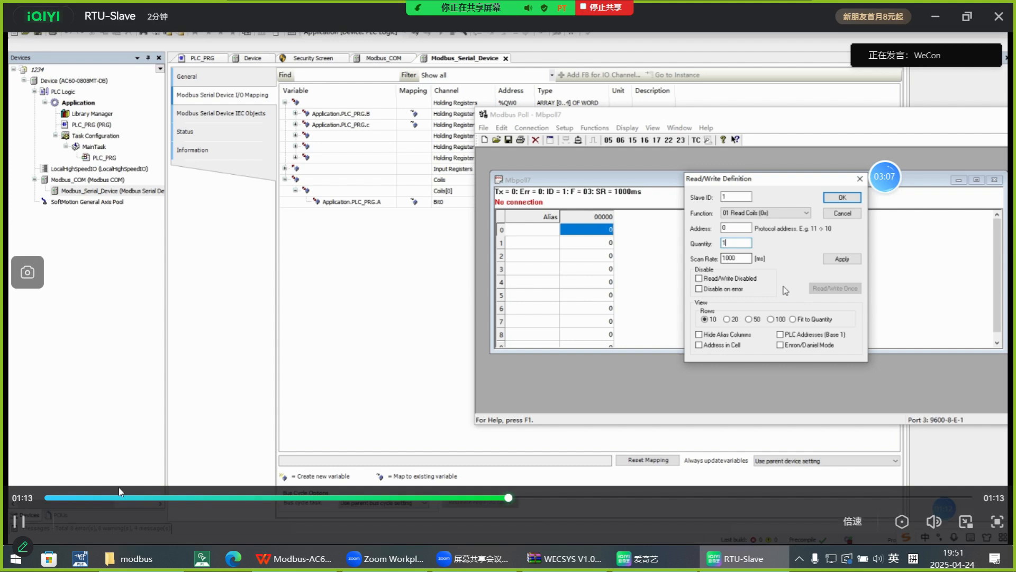
click(20, 523)
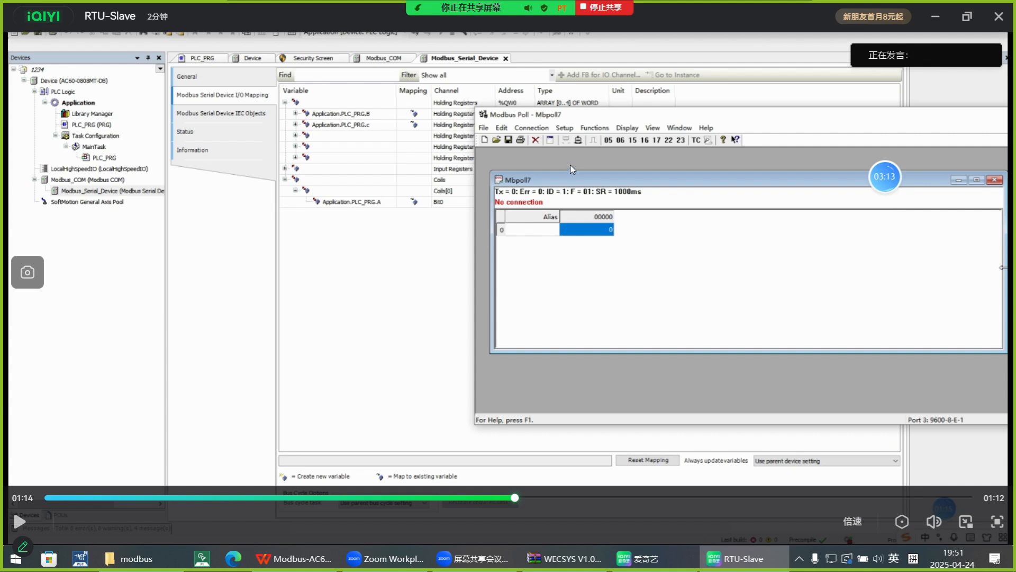
click(17, 522)
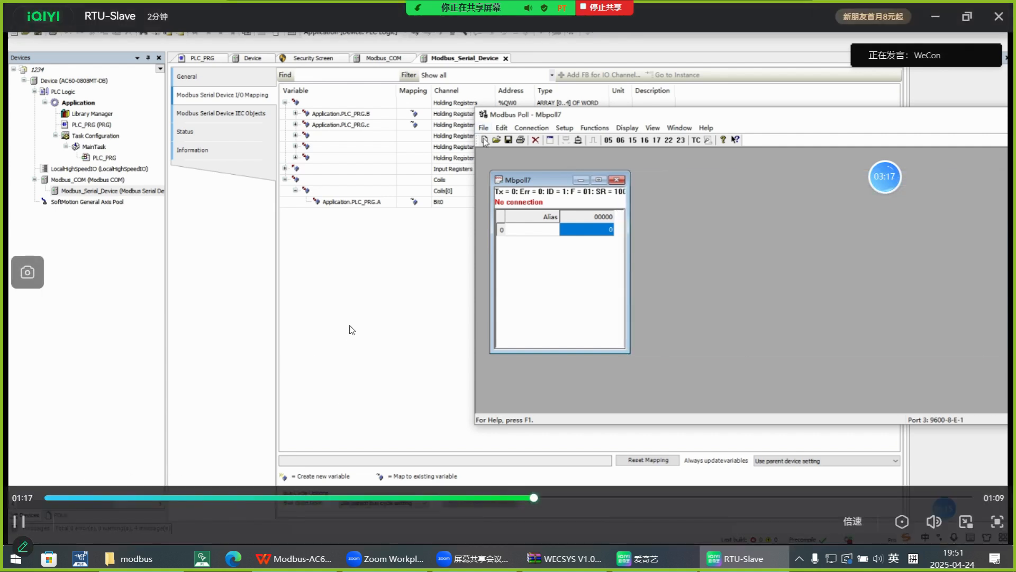
Play the video through the online Modbus Poll test, pausing to examine the coil and holding register values.
click(536, 500)
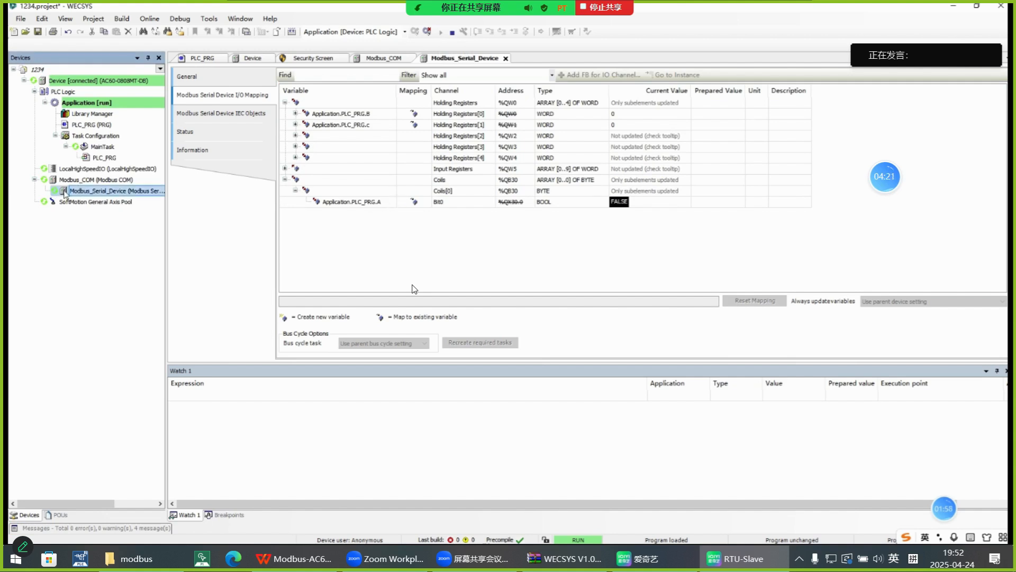
click(313, 238)
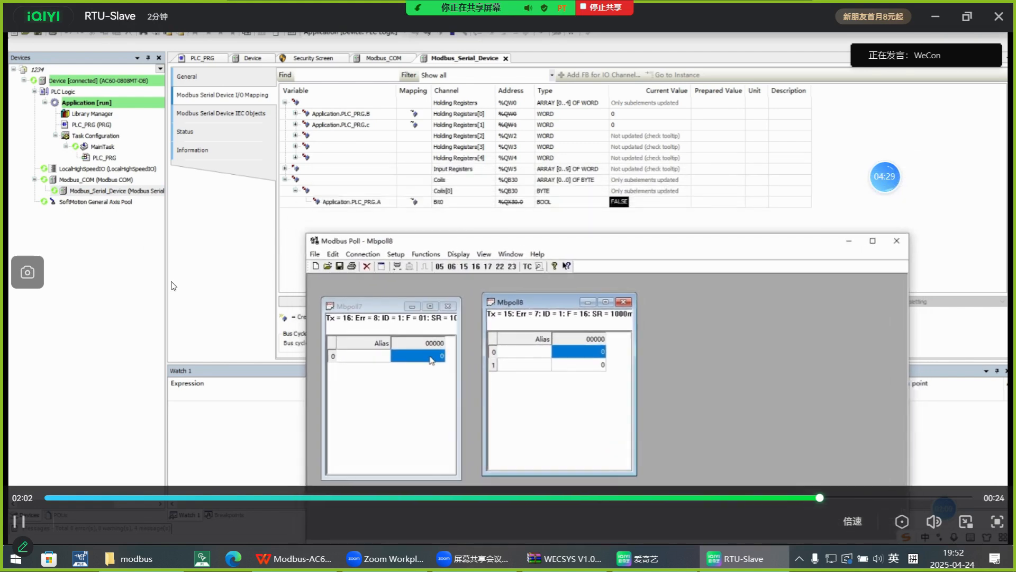
key(space)
key(space)
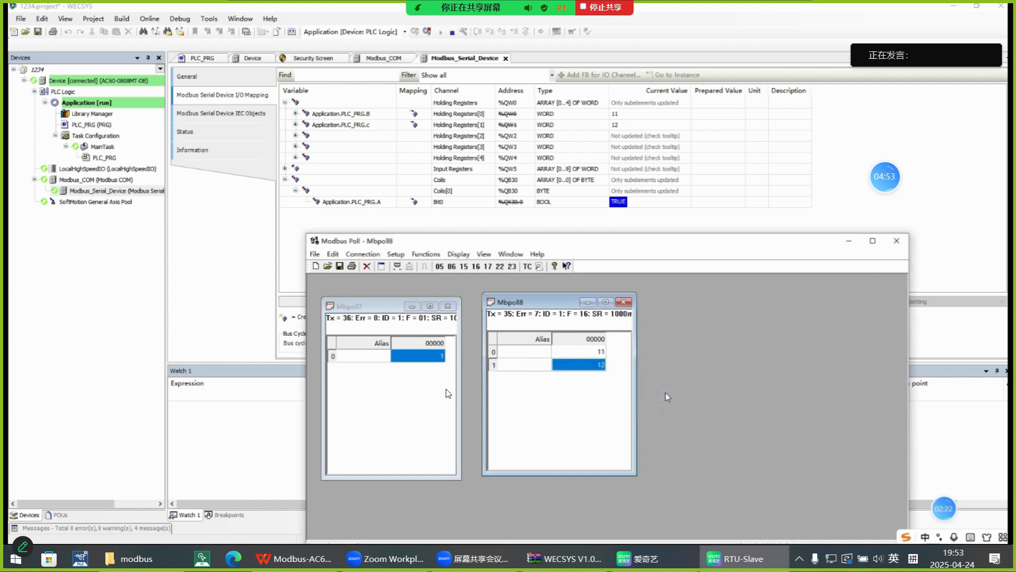
Close the video player, minimize the file manager, iQIYI and archive windows, and return to the Modbus-AC60 presentation.
mouse_move(724, 274)
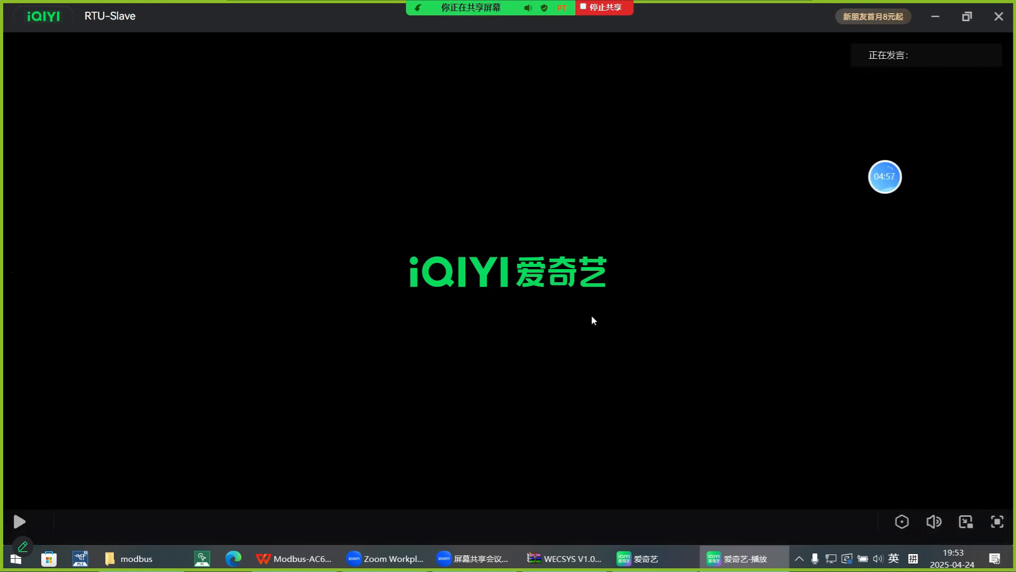
click(999, 17)
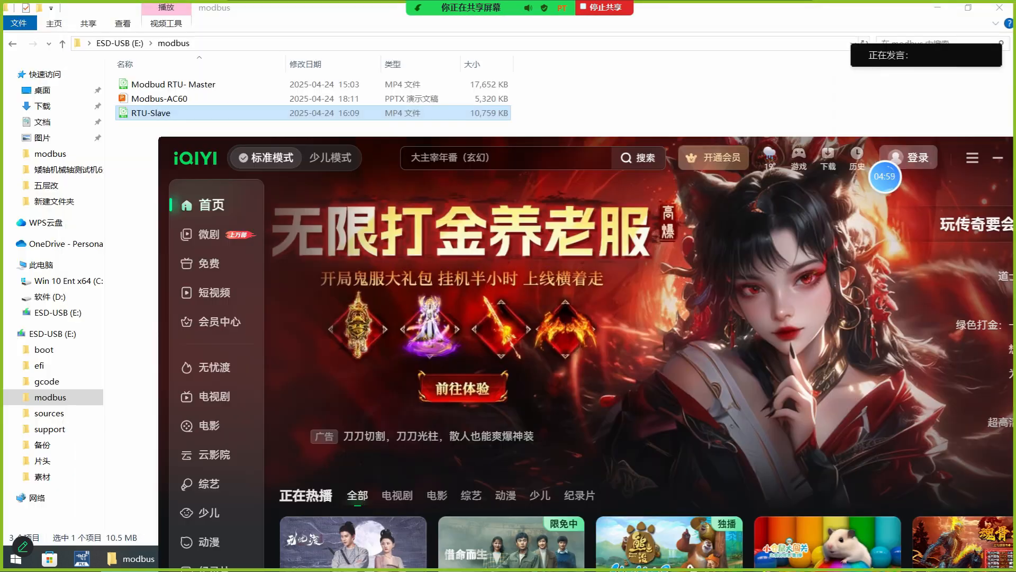
click(663, 111)
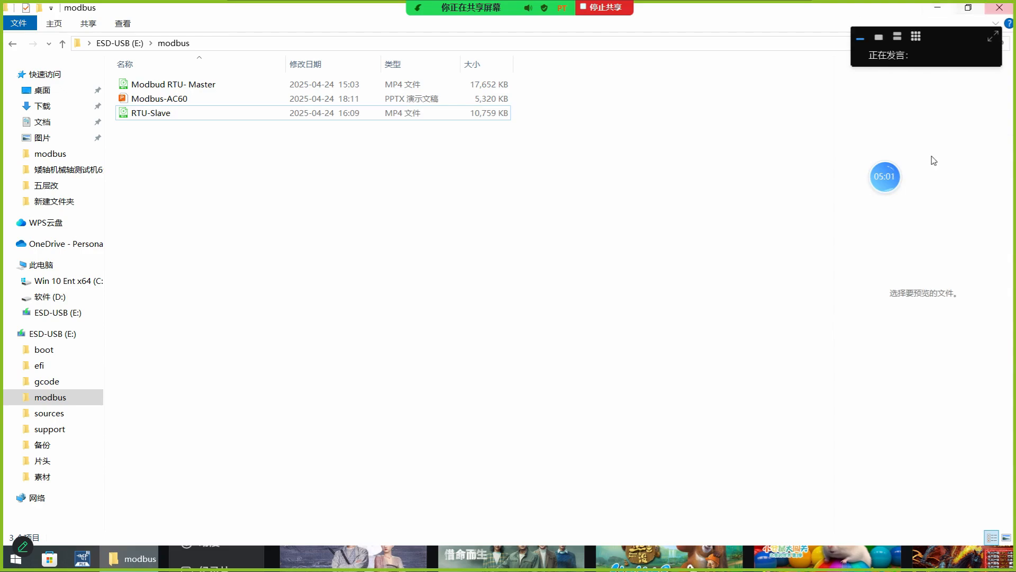
click(932, 12)
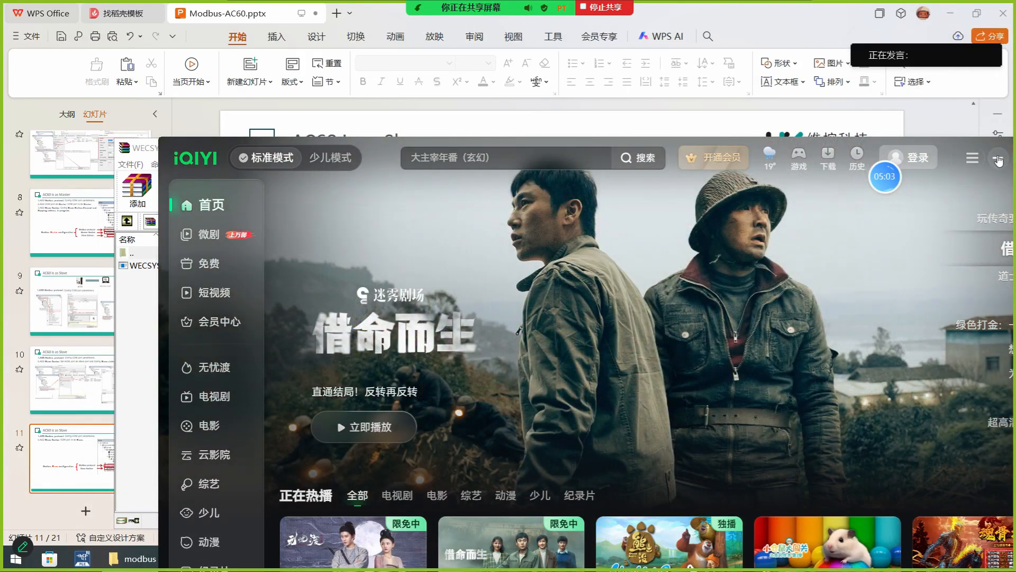
click(982, 157)
click(789, 148)
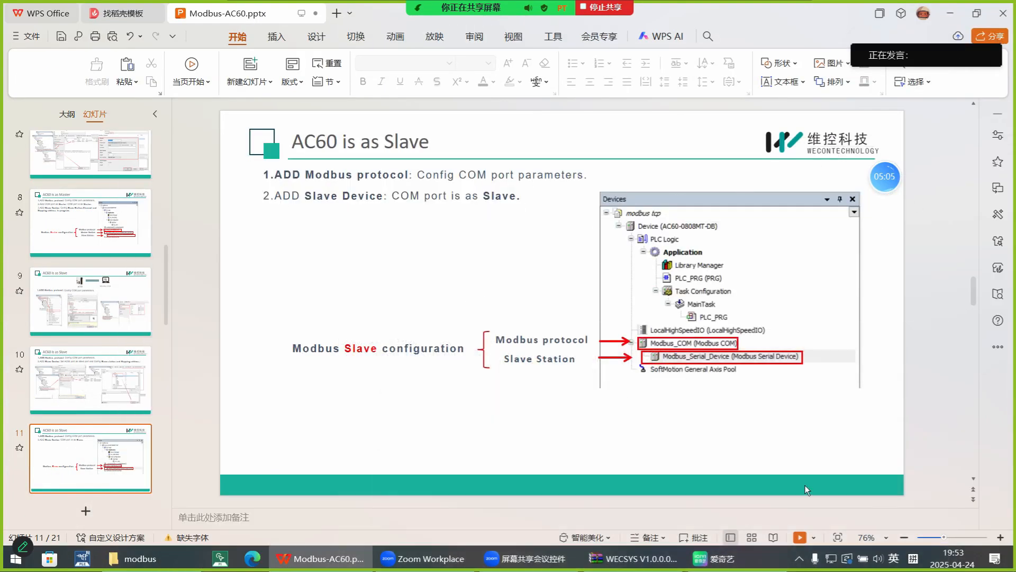